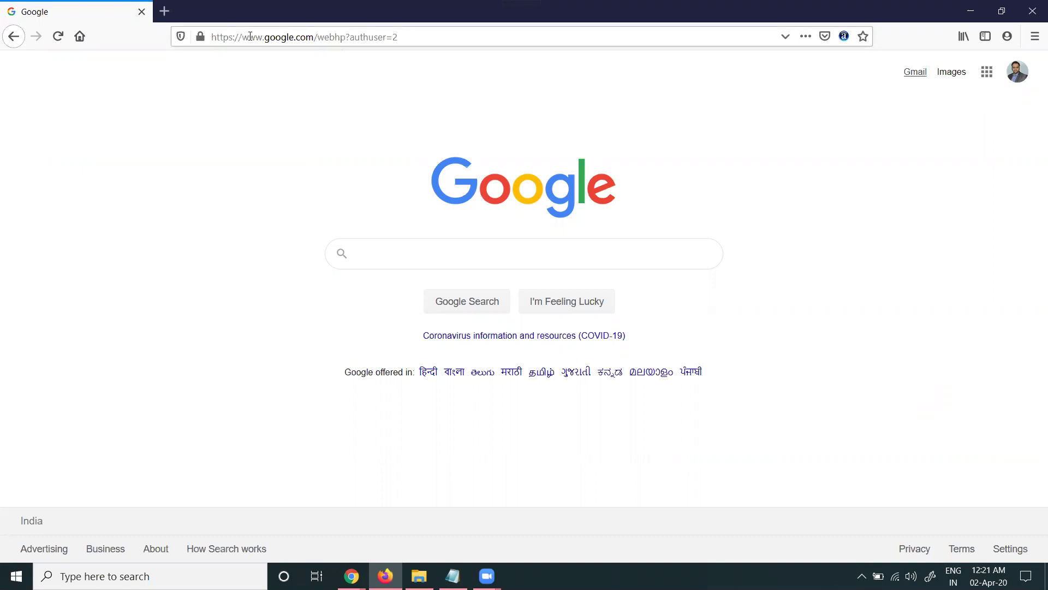
- Open the Google Analytics site at google.com//analytics in a new browser tab
left_click(164, 12)
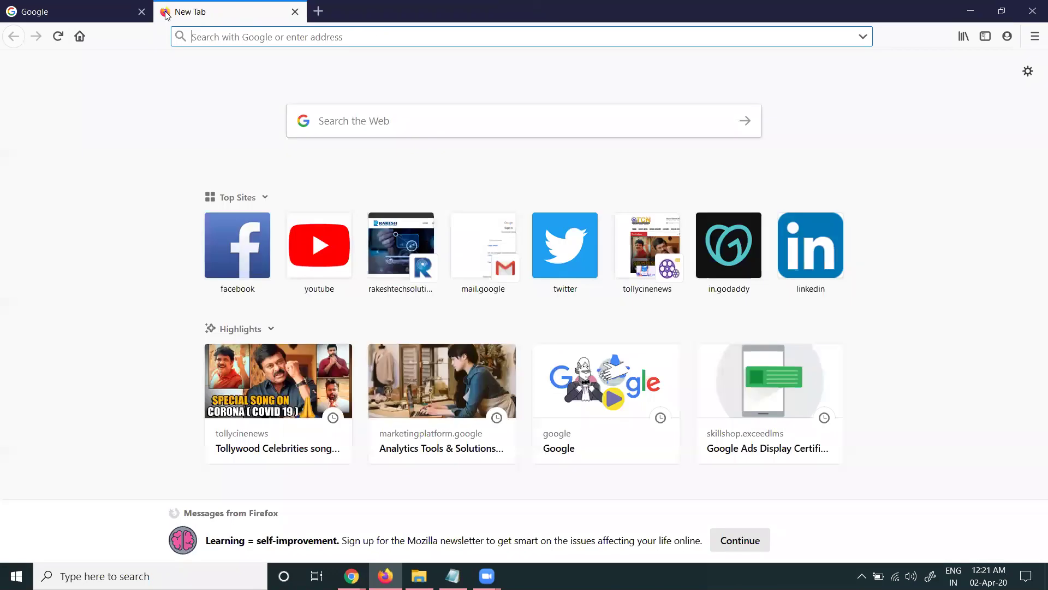
type("goo")
key("Right")
type("/")
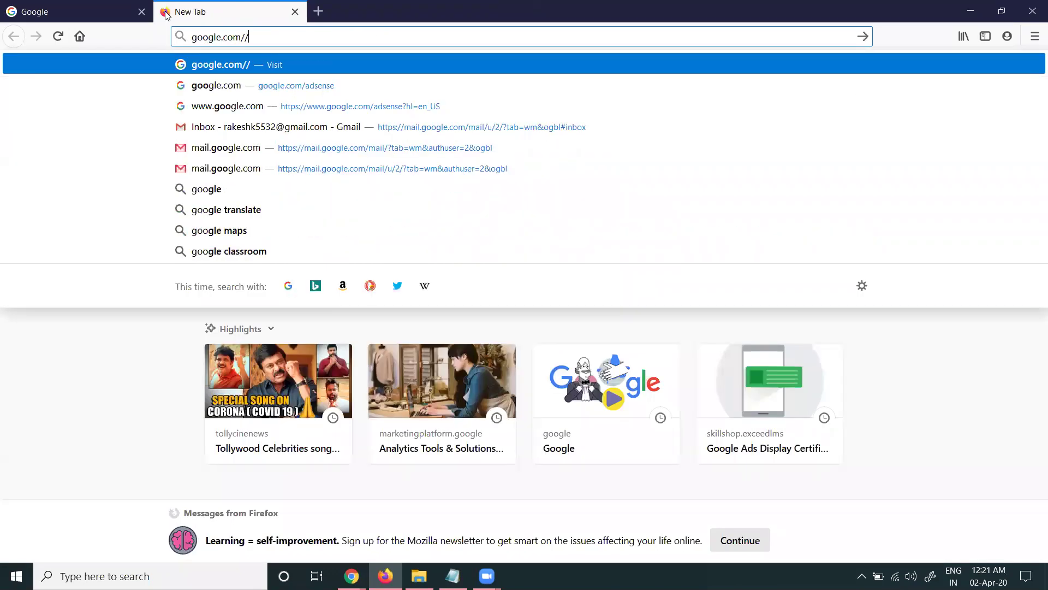
type("analytics")
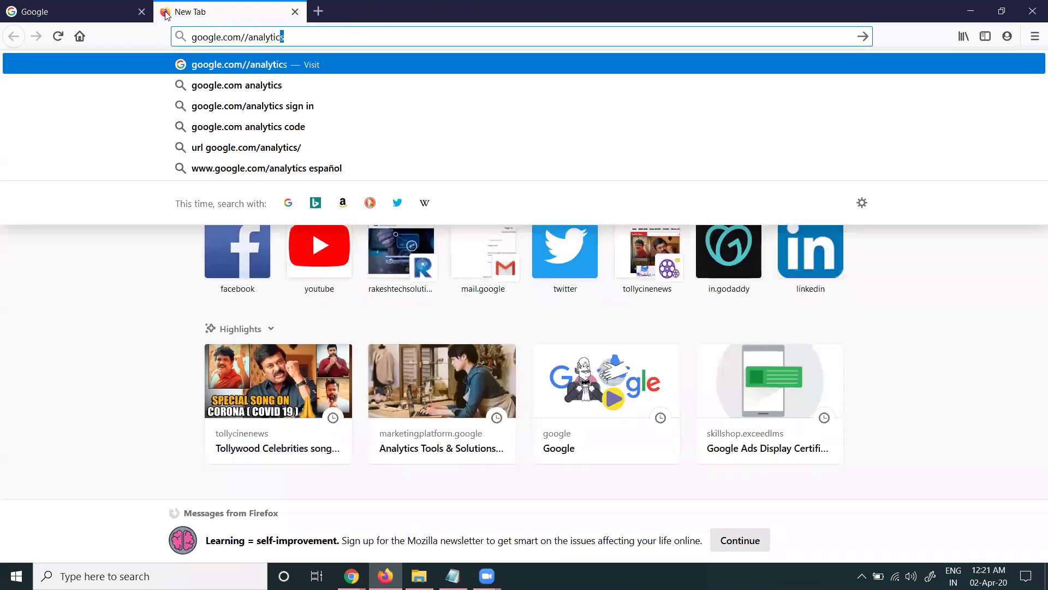
key("Return")
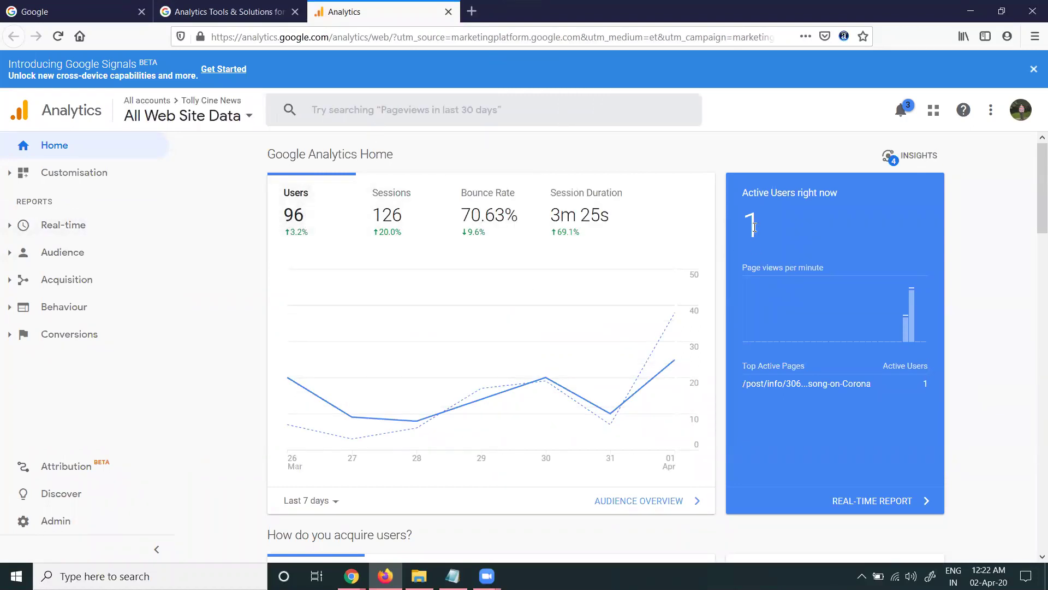
- Switch to the All Web Site Data view of the dmtrainingtutorials property in the dmtrainingtutorials account
left_click(161, 115)
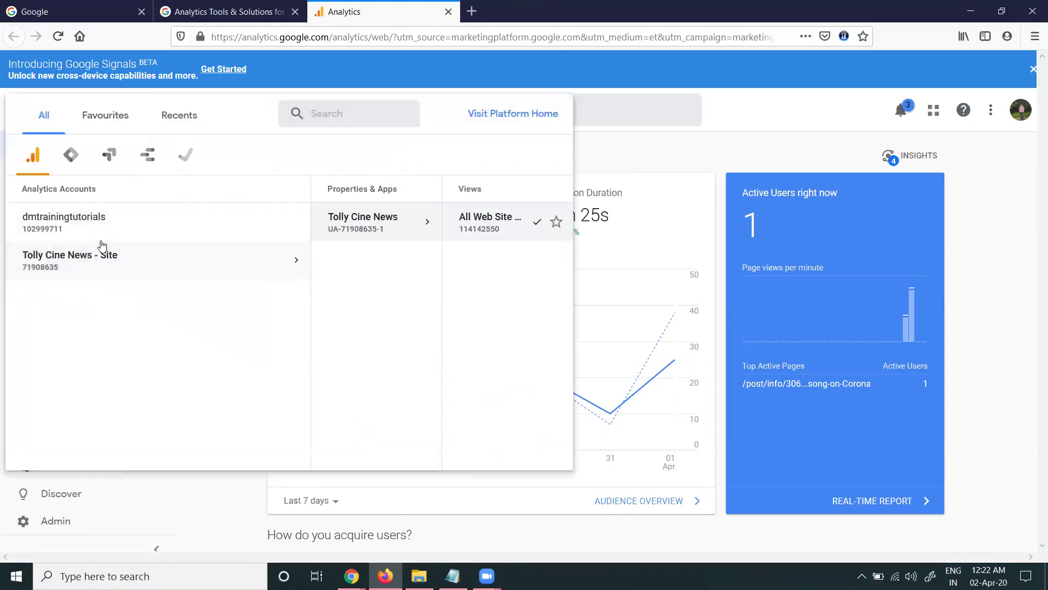
left_click(293, 234)
left_click(323, 228)
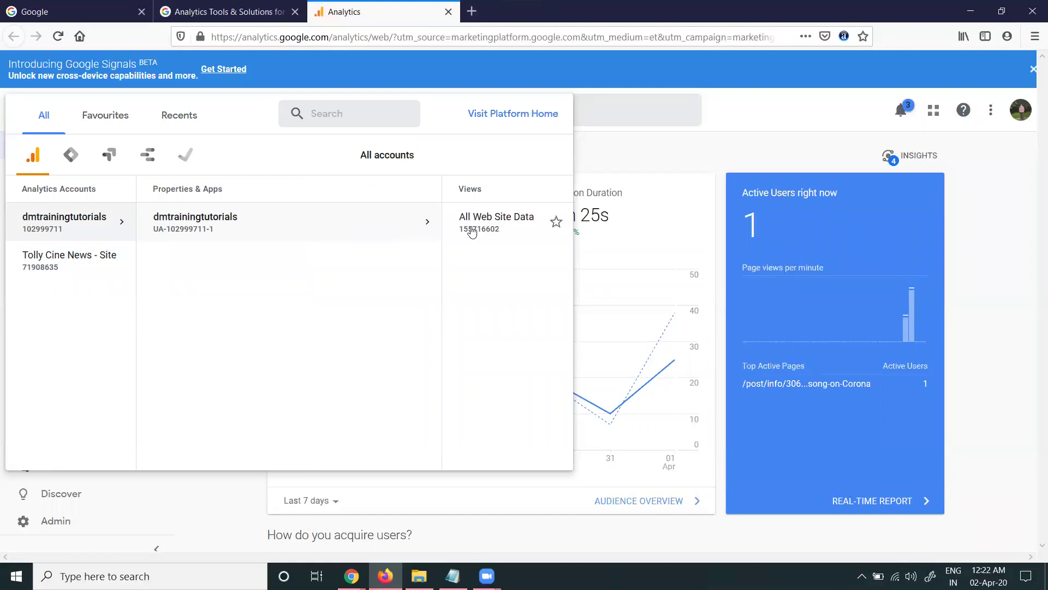
left_click(480, 230)
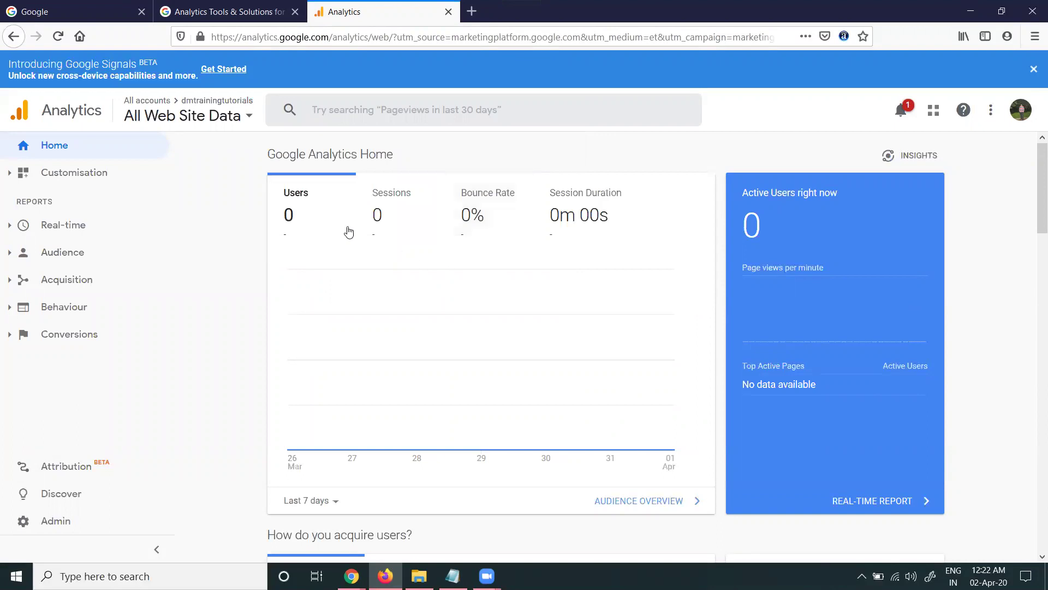
- Delete the dmtrainingtutorials property by moving it to the Rubbish Bin, and open the account's Rubbish Bin to check it
left_click(58, 521)
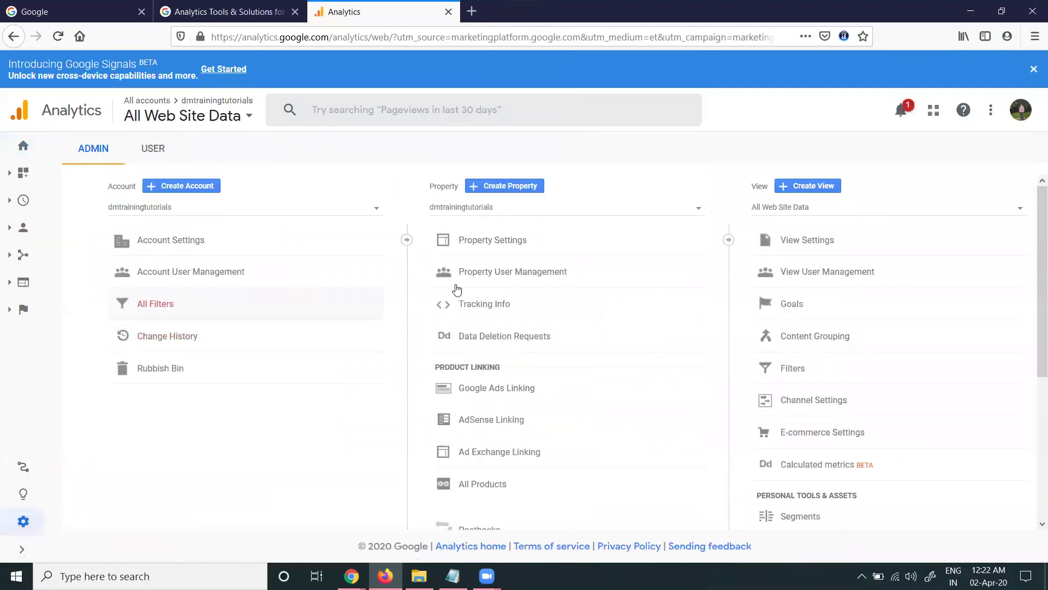
left_click(471, 243)
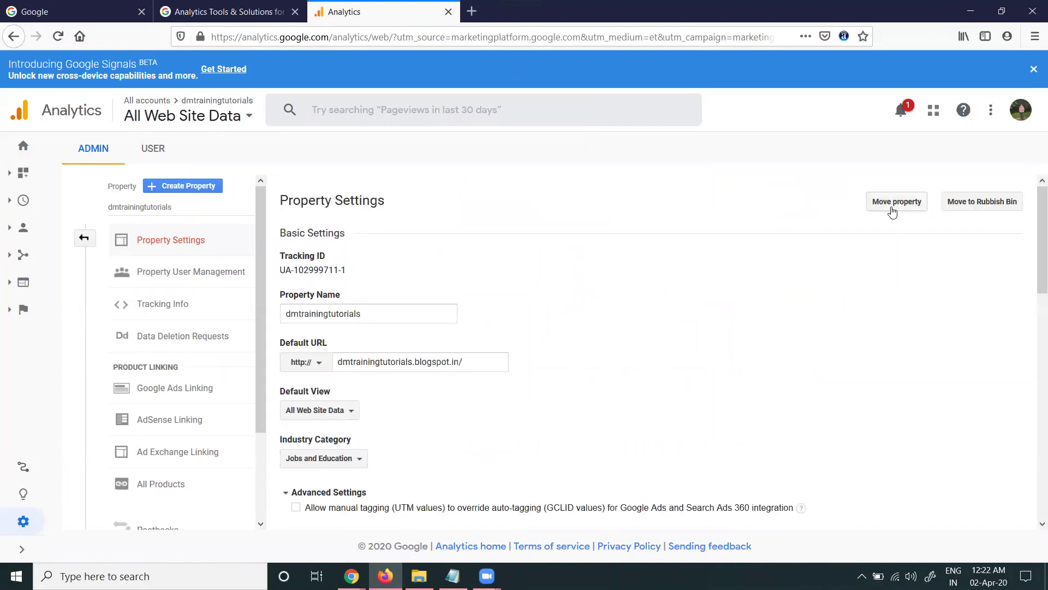
left_click(970, 207)
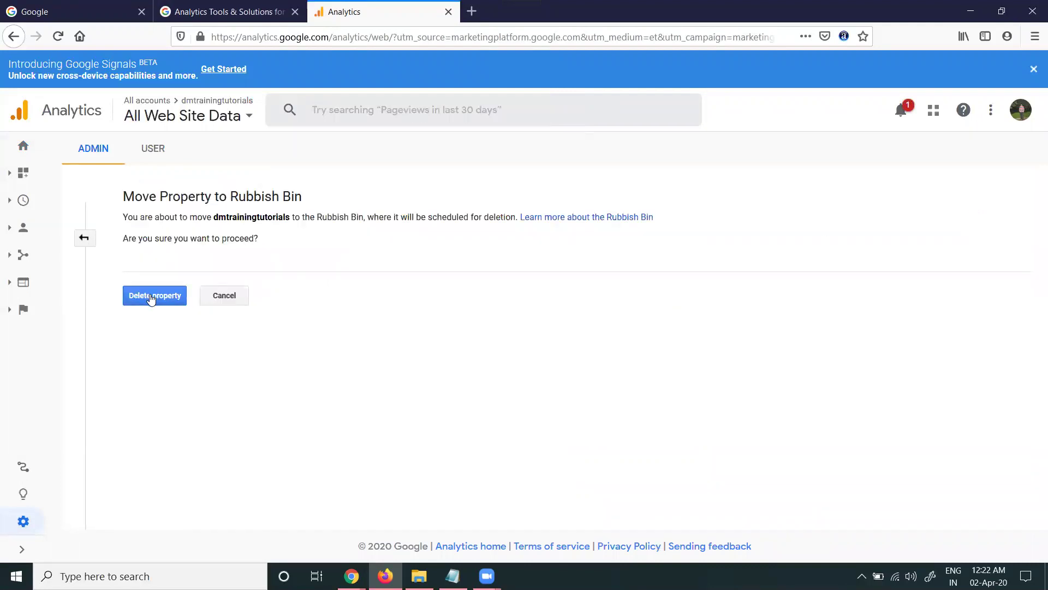
left_click(151, 299)
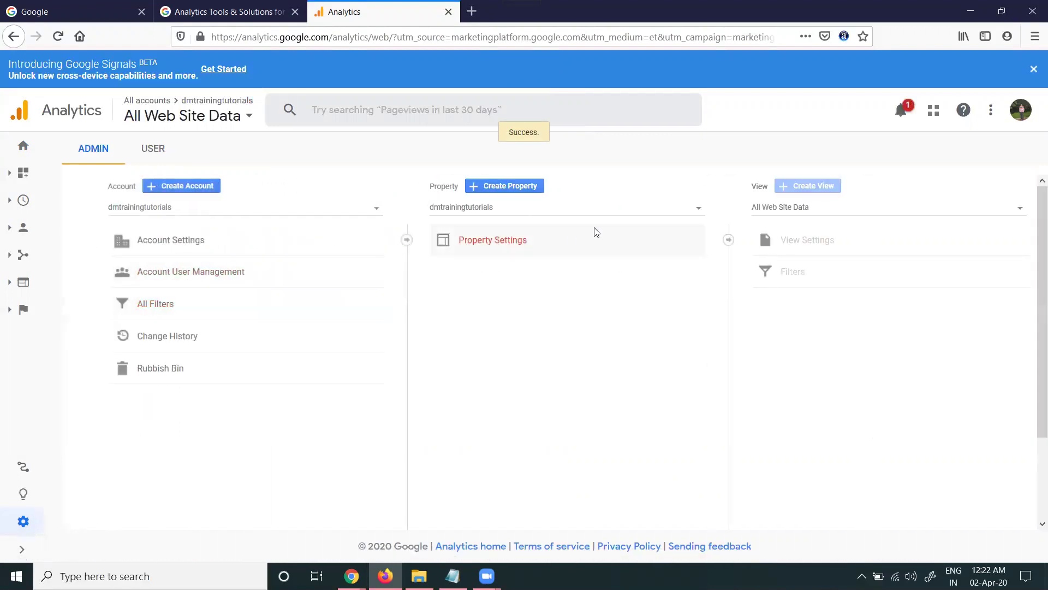
left_click(174, 370)
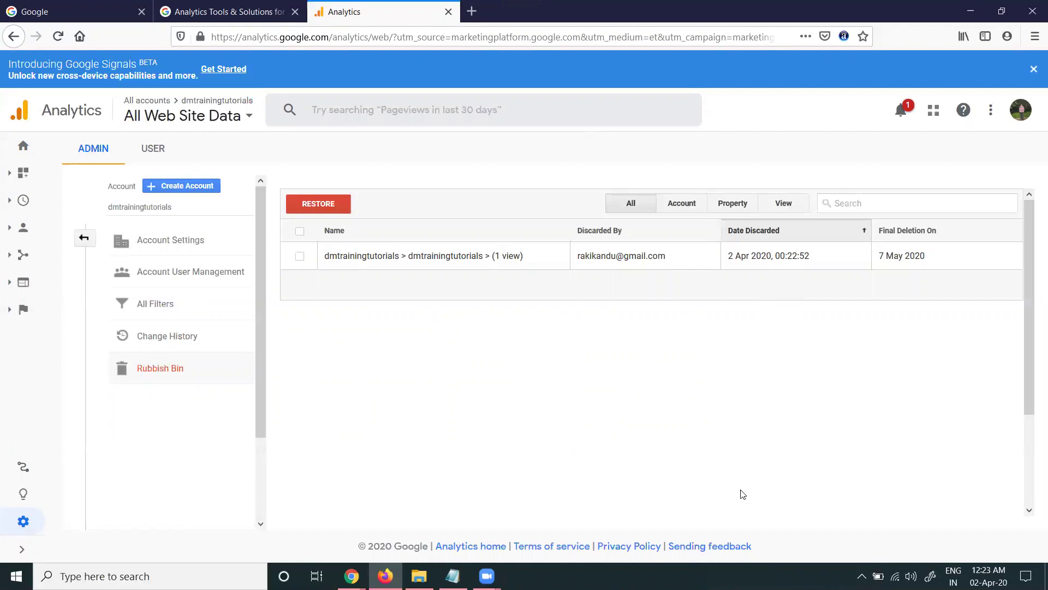
- Try to return to the Analytics home page from the dmtrainingtutorials Rubbish Bin and from its Account Settings
left_click(24, 146)
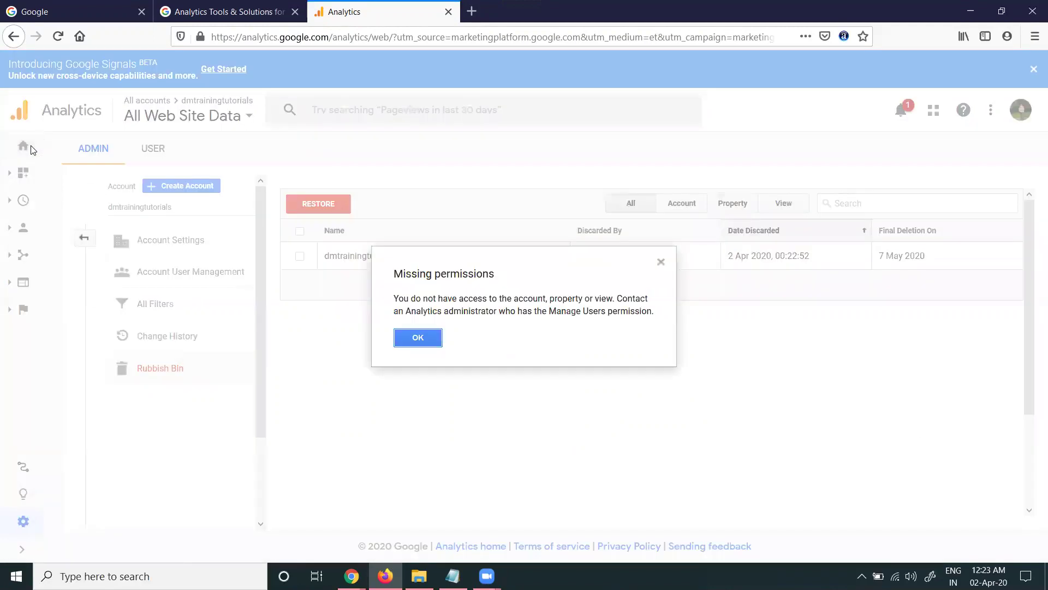
left_click(432, 341)
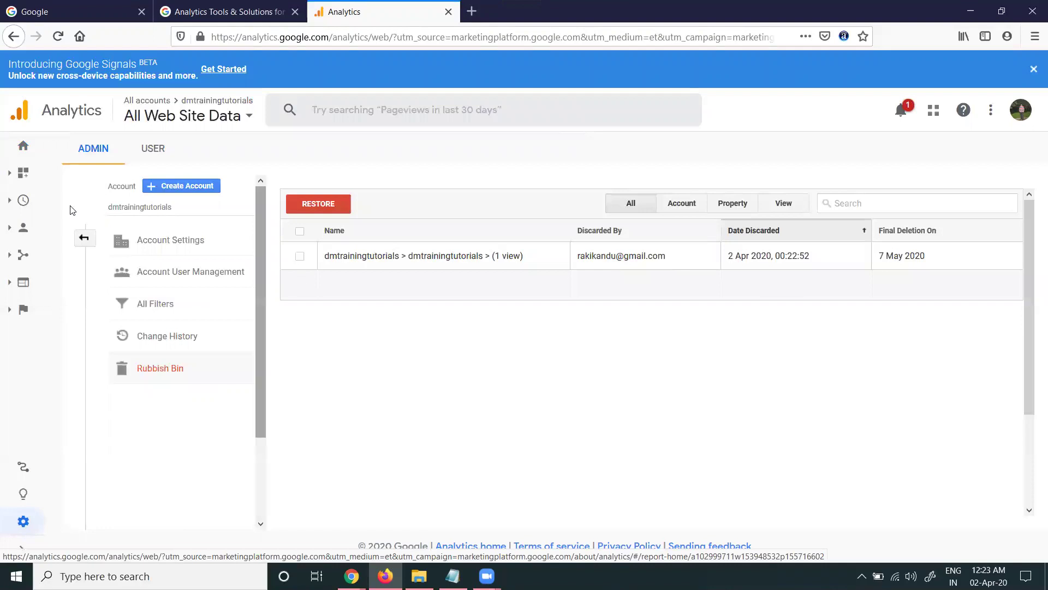
left_click(23, 146)
left_click(428, 343)
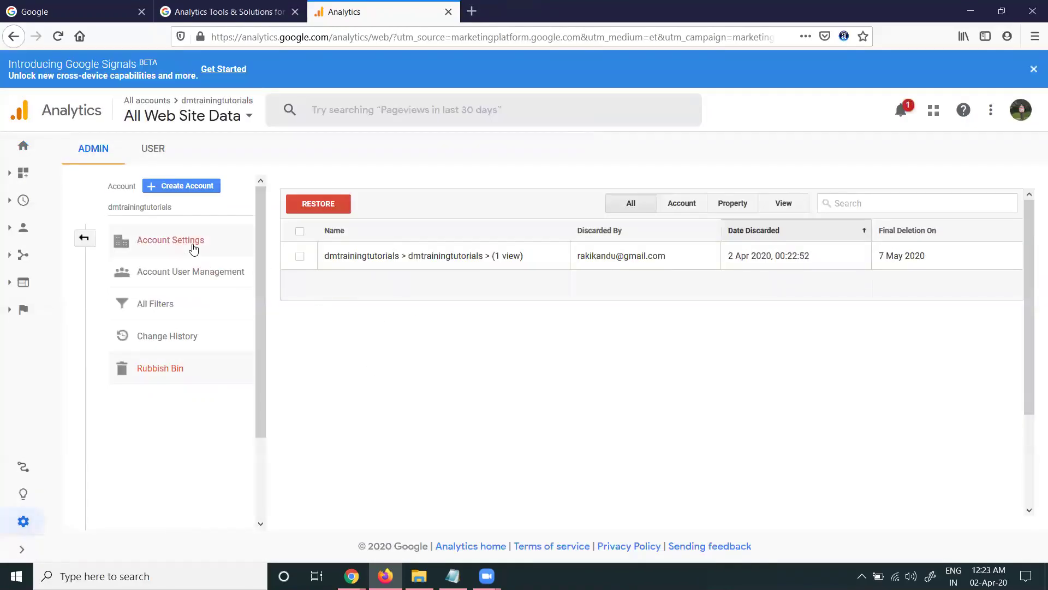
left_click(193, 247)
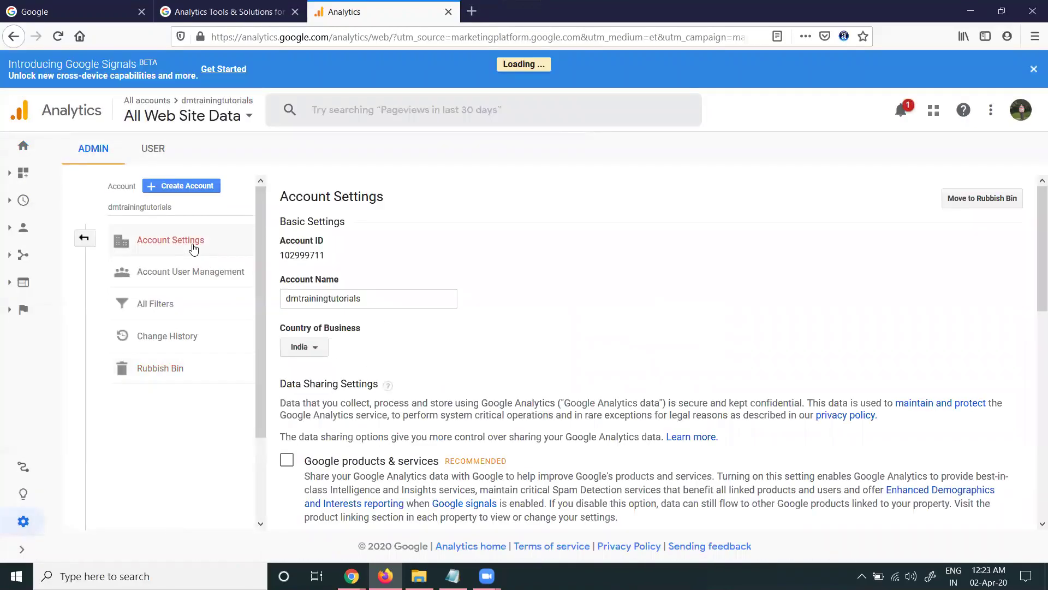
left_click(33, 147)
left_click(421, 338)
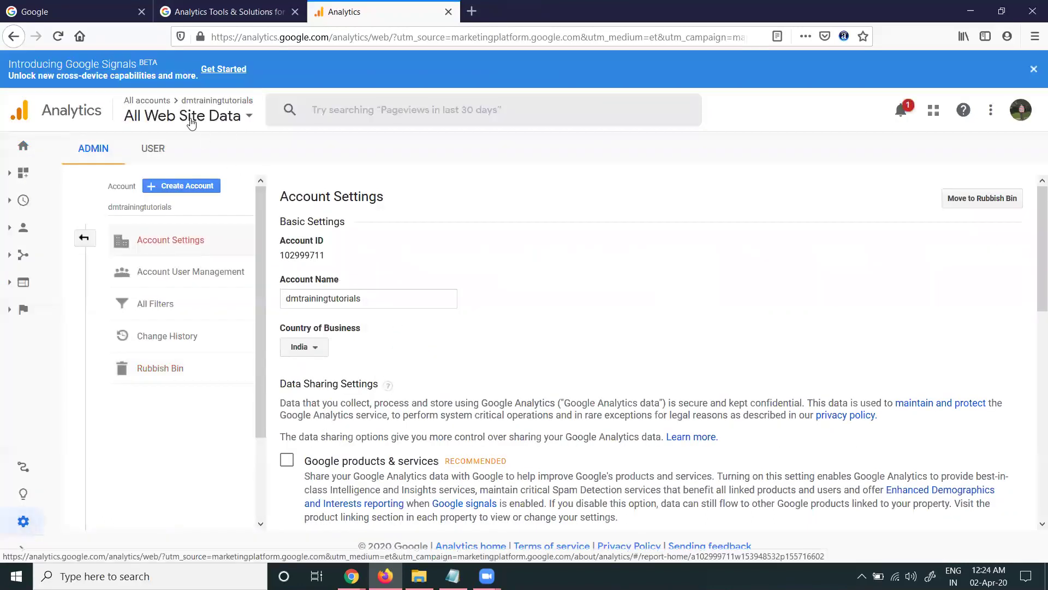
- Switch to the All Web Site Data view of Tolly Cine News and open its Analytics home page
left_click(188, 115)
left_click(94, 252)
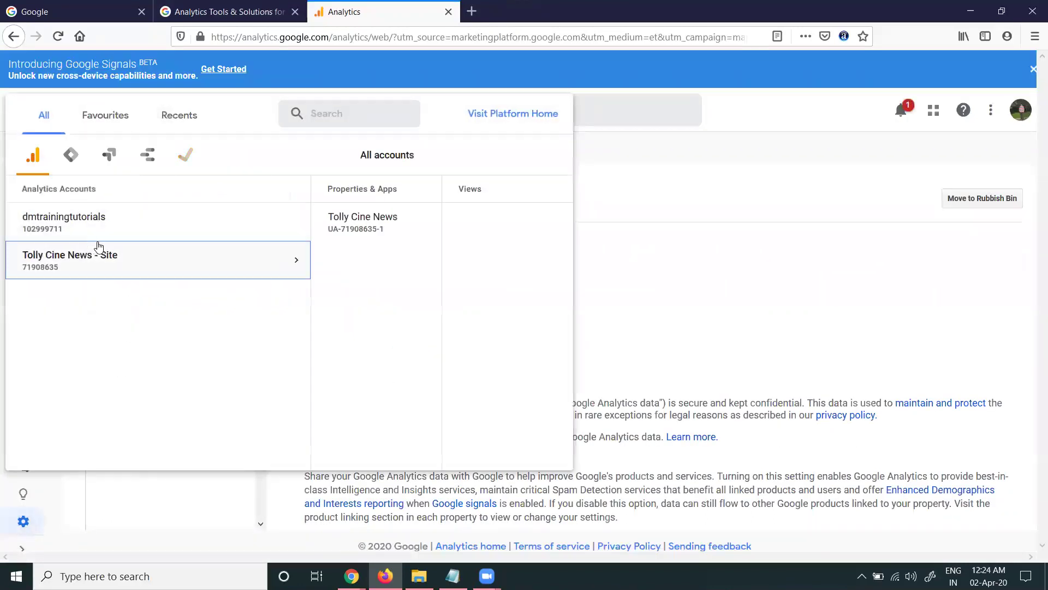
left_click(321, 226)
left_click(511, 225)
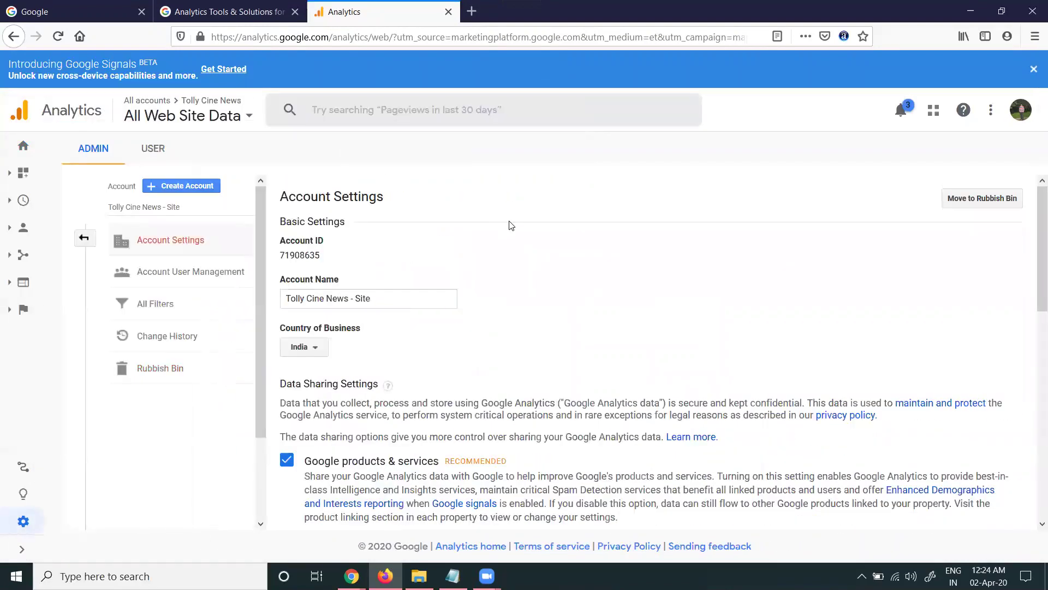
left_click(22, 148)
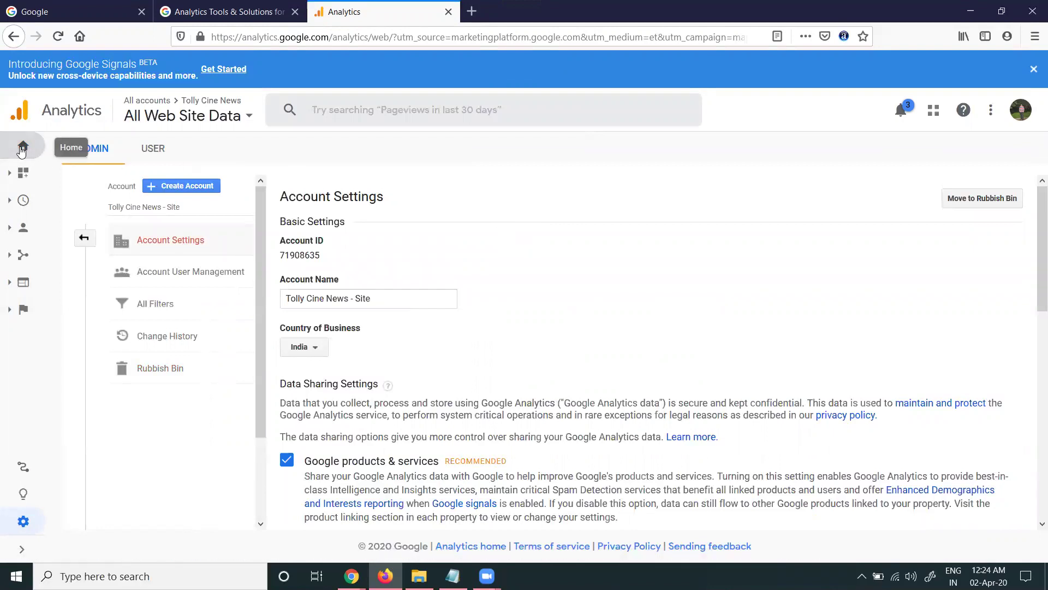
left_click(22, 149)
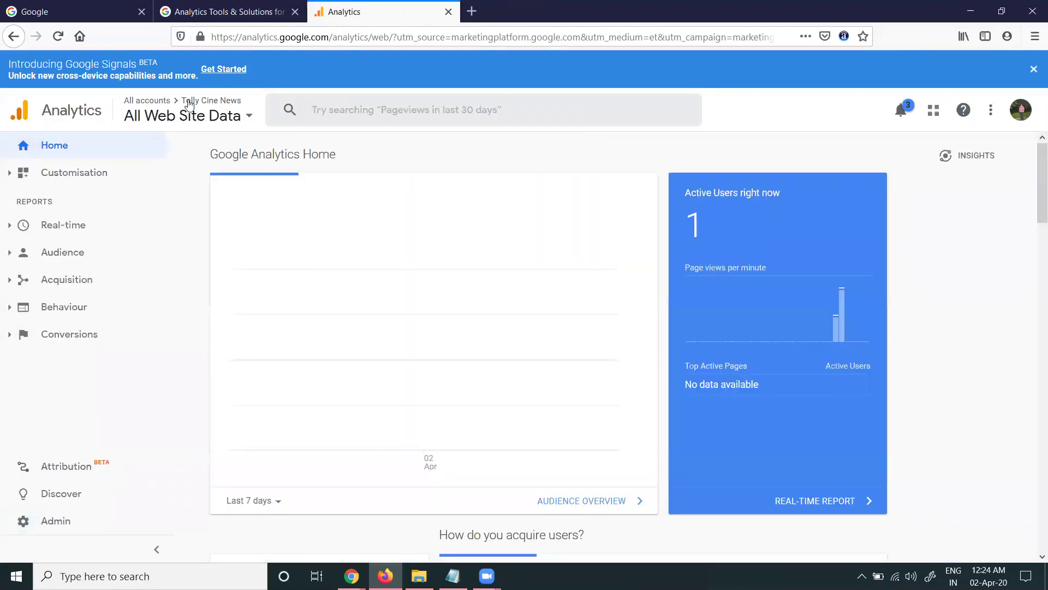
- Check which properties and views are listed under the dmtrainingtutorials account
left_click(188, 101)
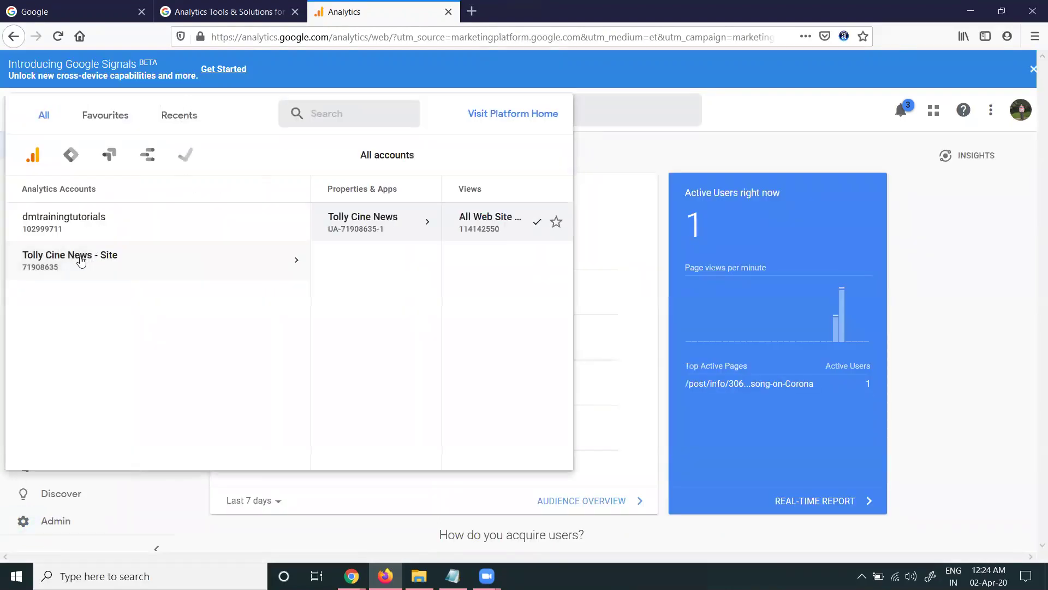
left_click(105, 228)
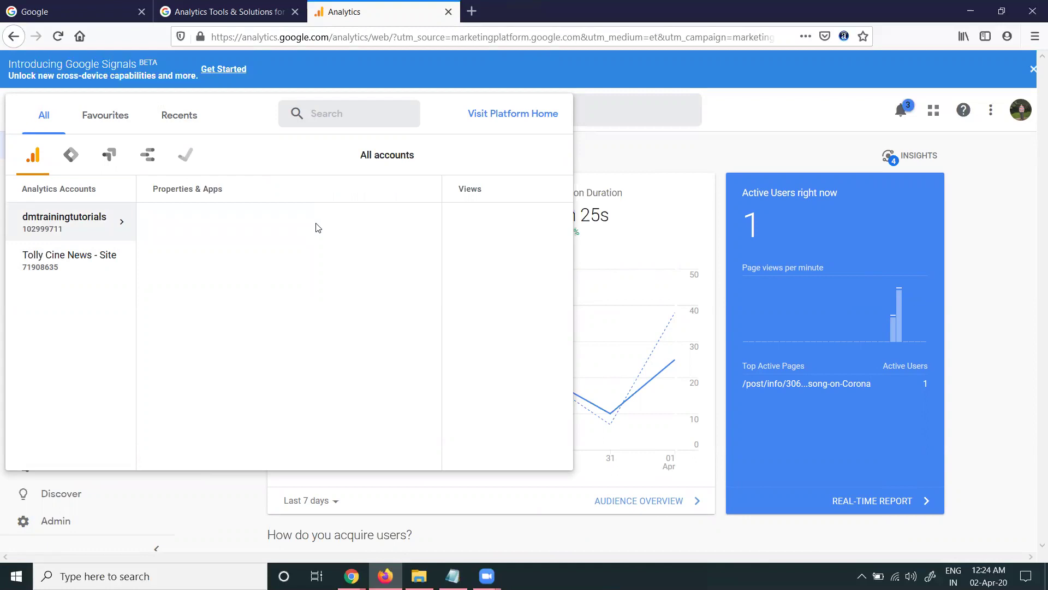
left_click(163, 219)
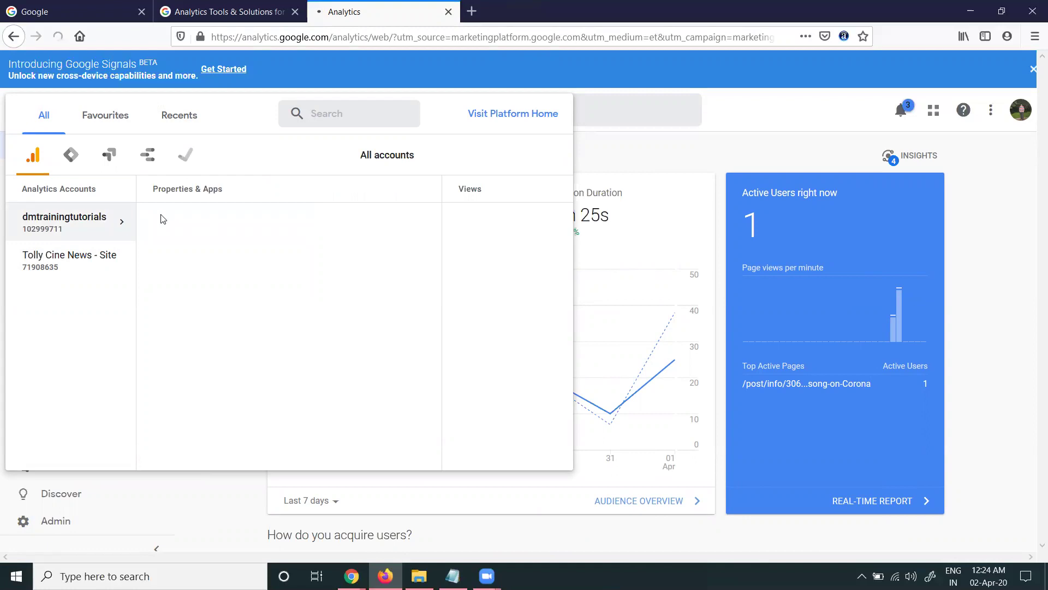